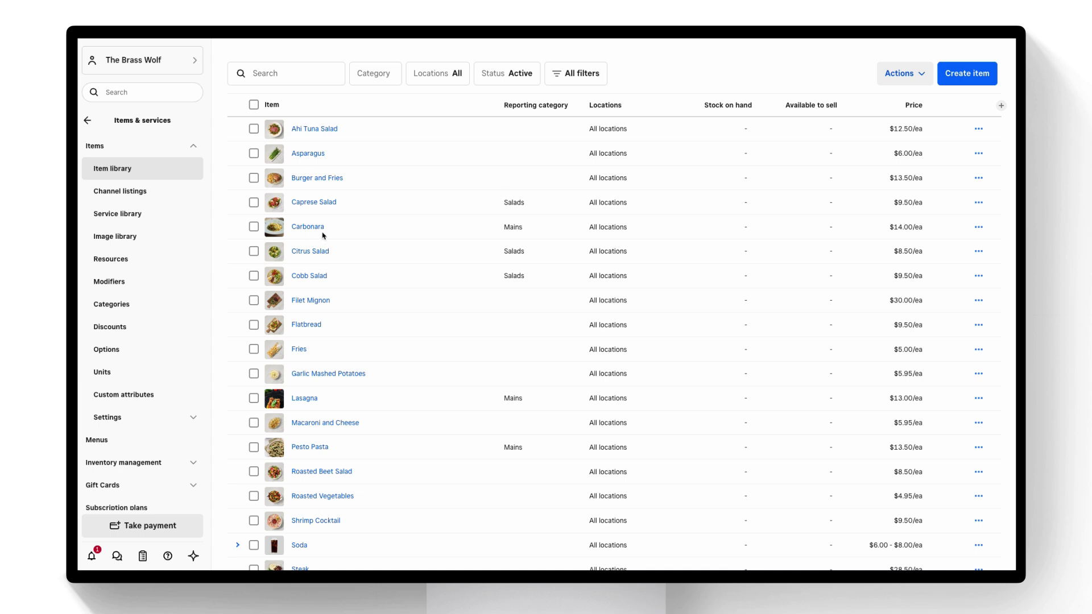
Step: Open a blank Create item form from the Item library
click(968, 74)
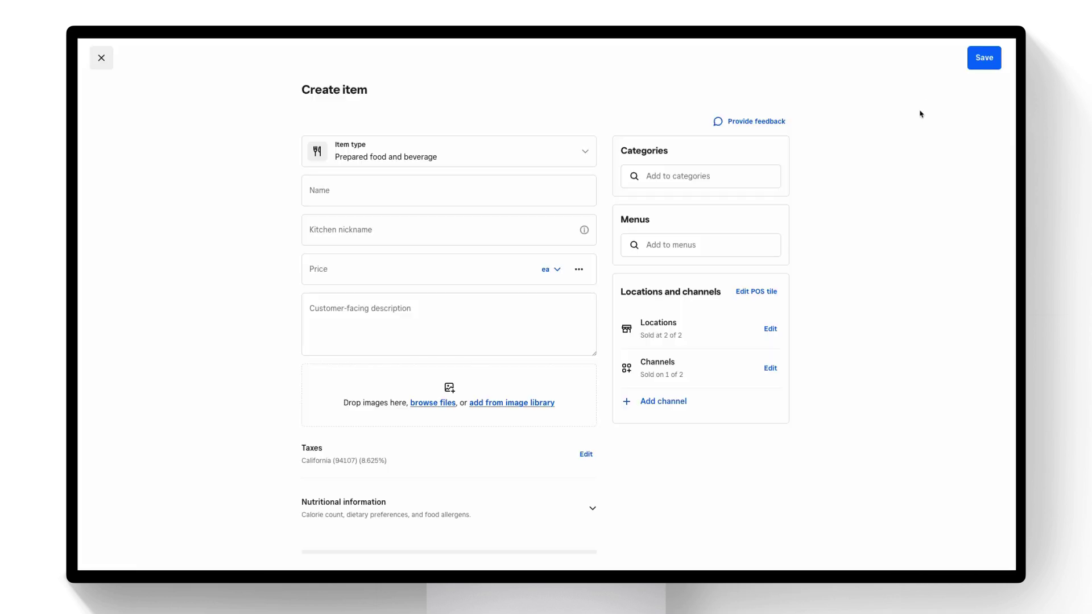
Step: Set the item type to Combo, name it 'Lunch Combo' and price it at $15.00
click(463, 156)
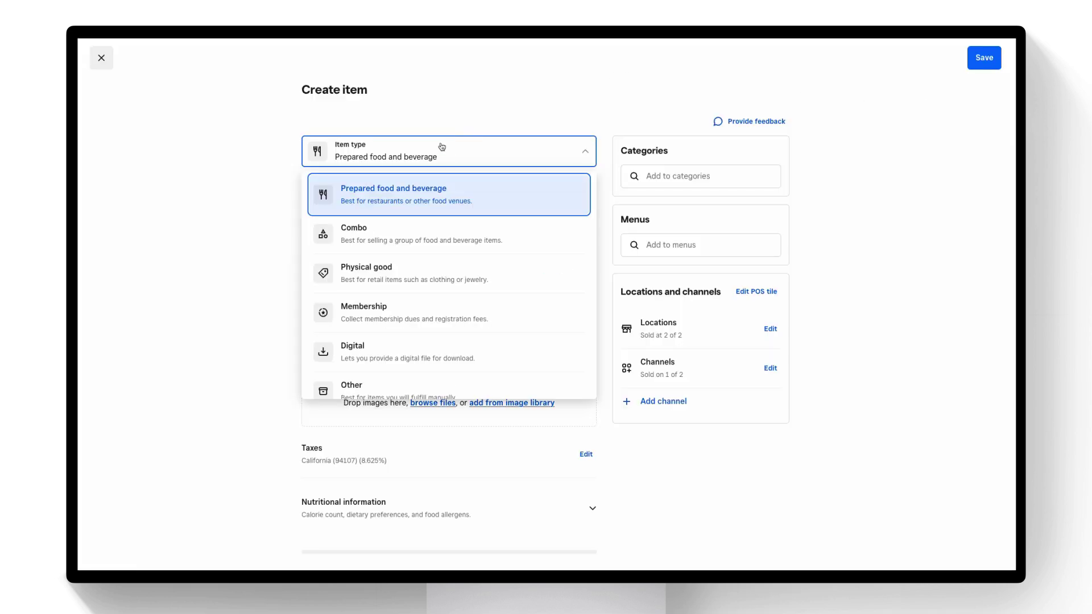
click(385, 242)
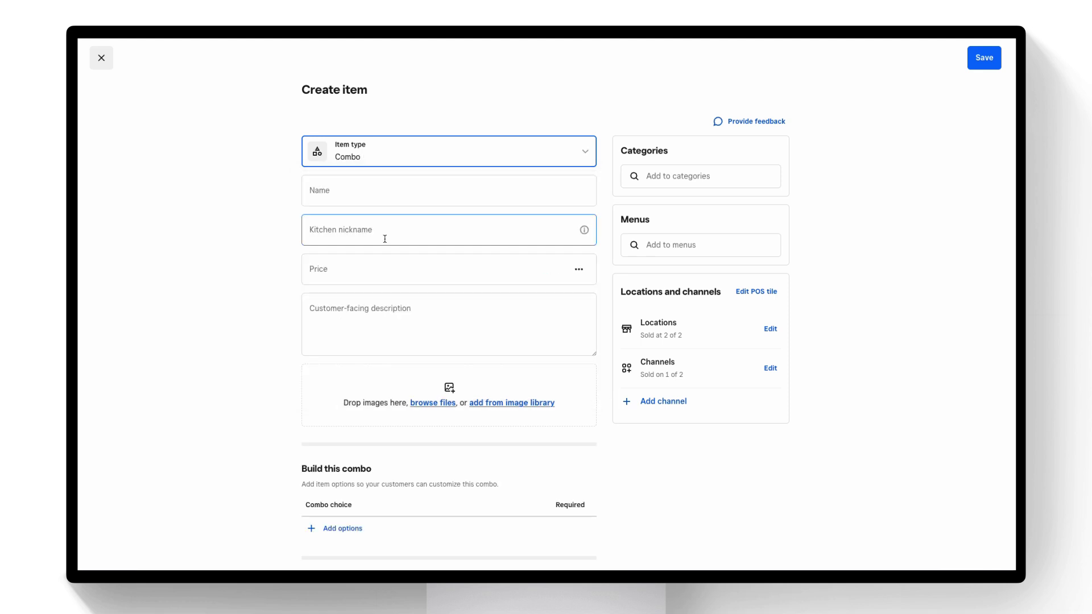
click(354, 191)
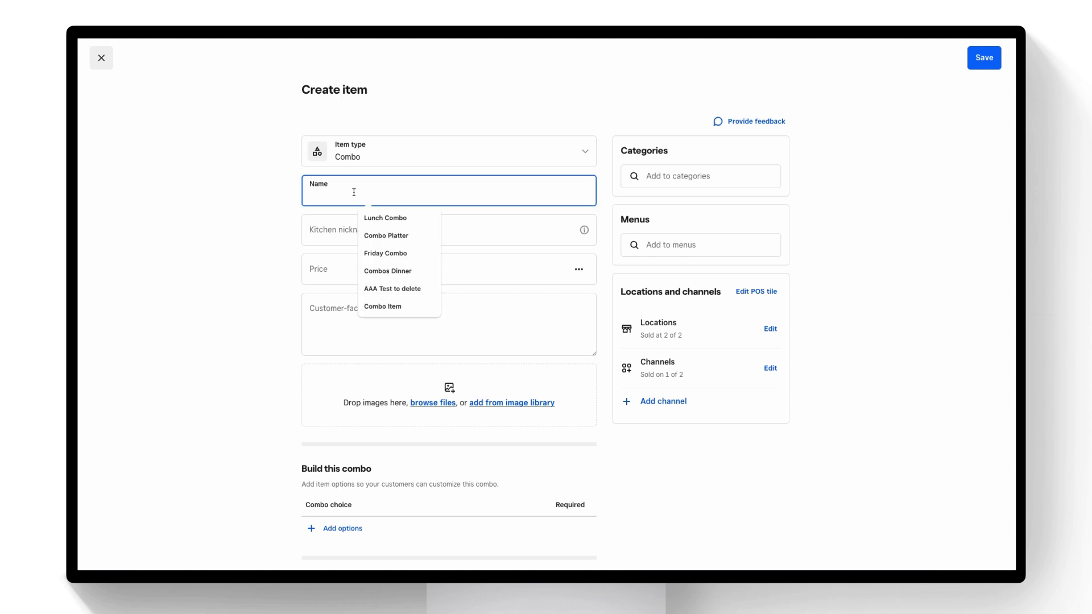
text(Lunch C)
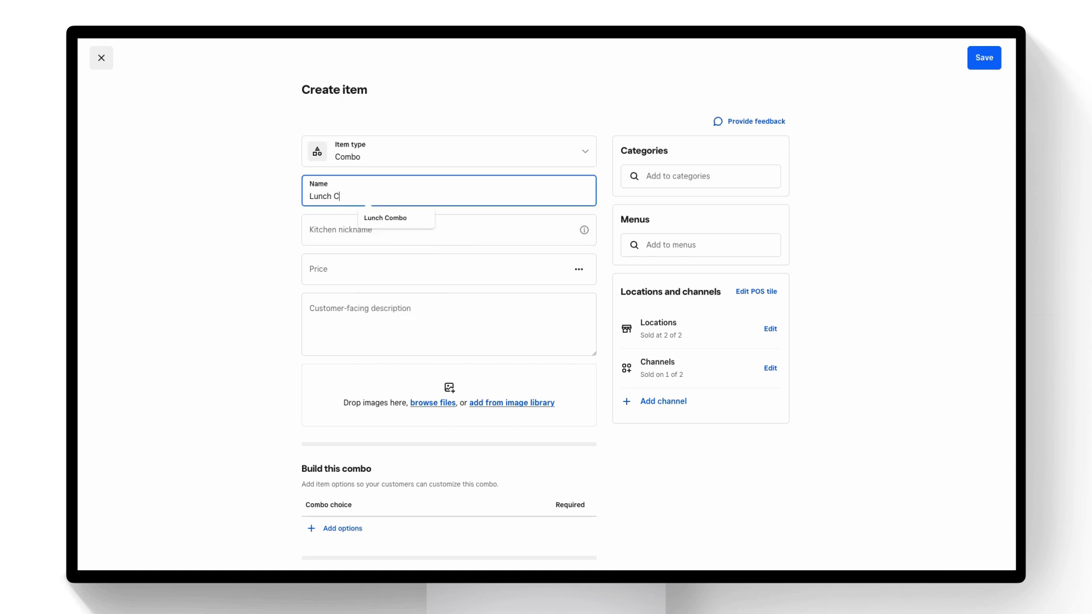
text(ombo)
click(329, 270)
text(15.00)
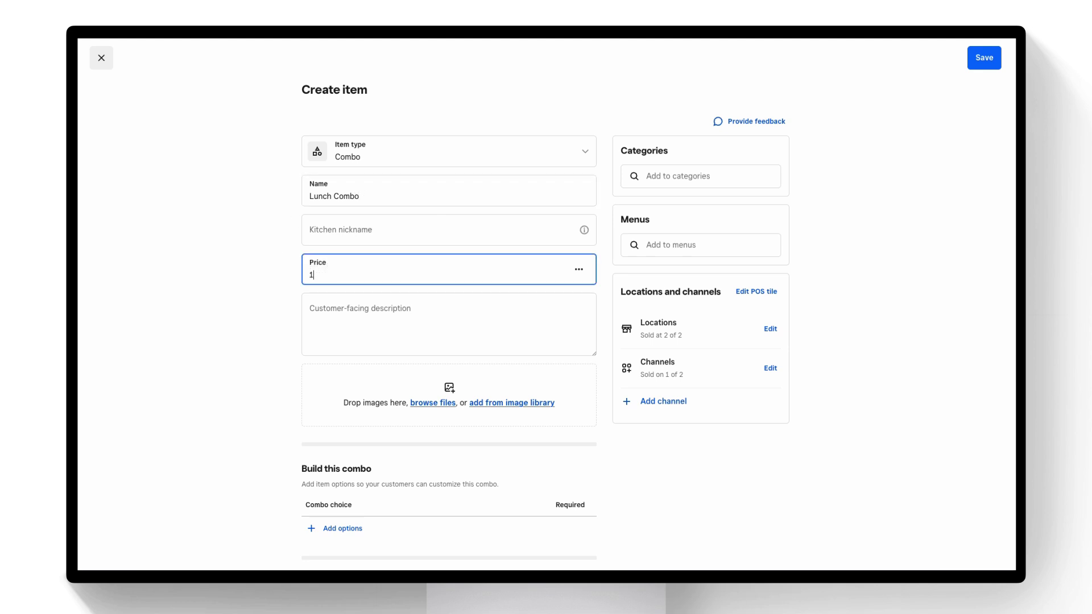
click(239, 326)
scroll(239, 327, down, 1)
click(326, 271)
Step: Add combo options by category, selecting the Mains category
click(334, 316)
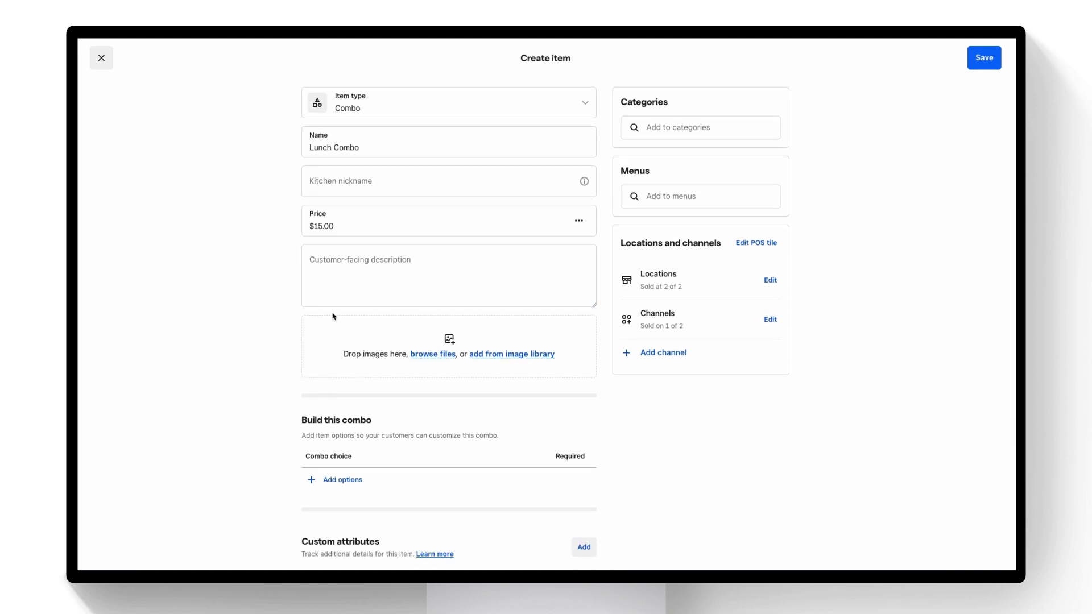
scroll(257, 390, down, 3)
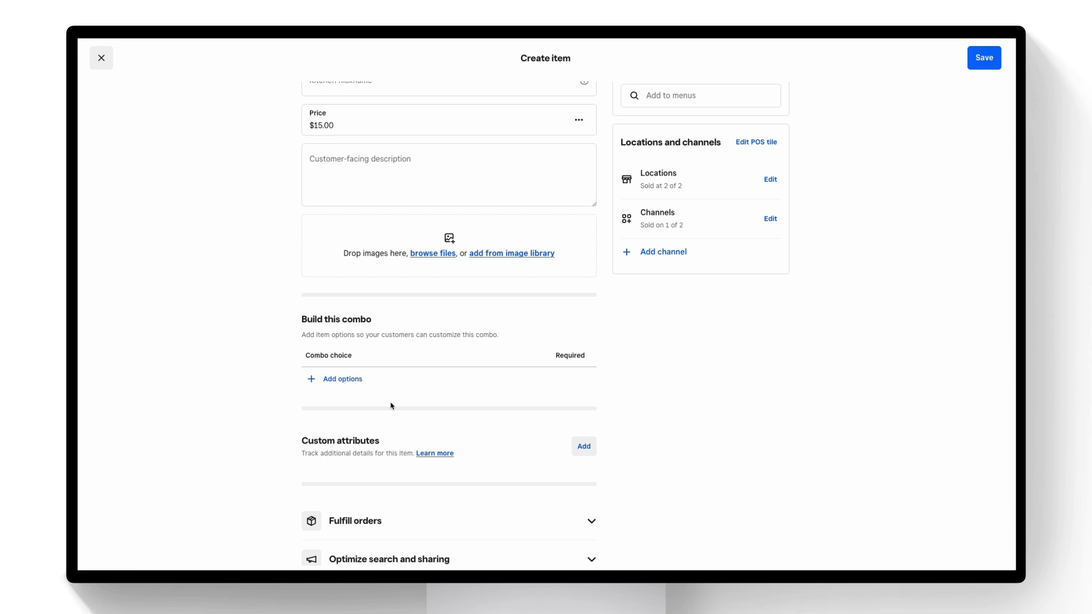
click(344, 378)
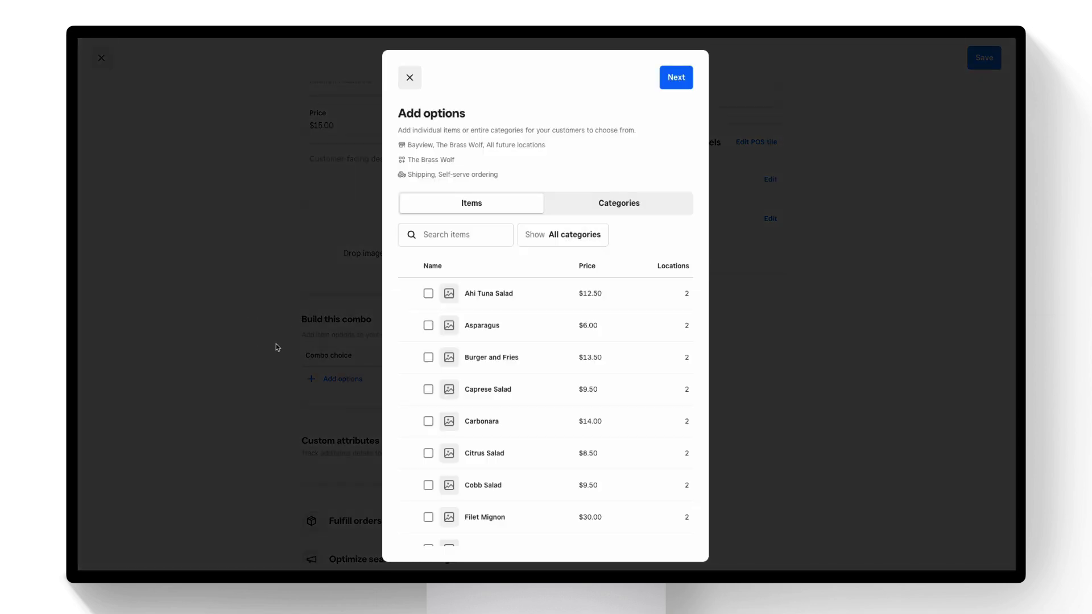
click(626, 203)
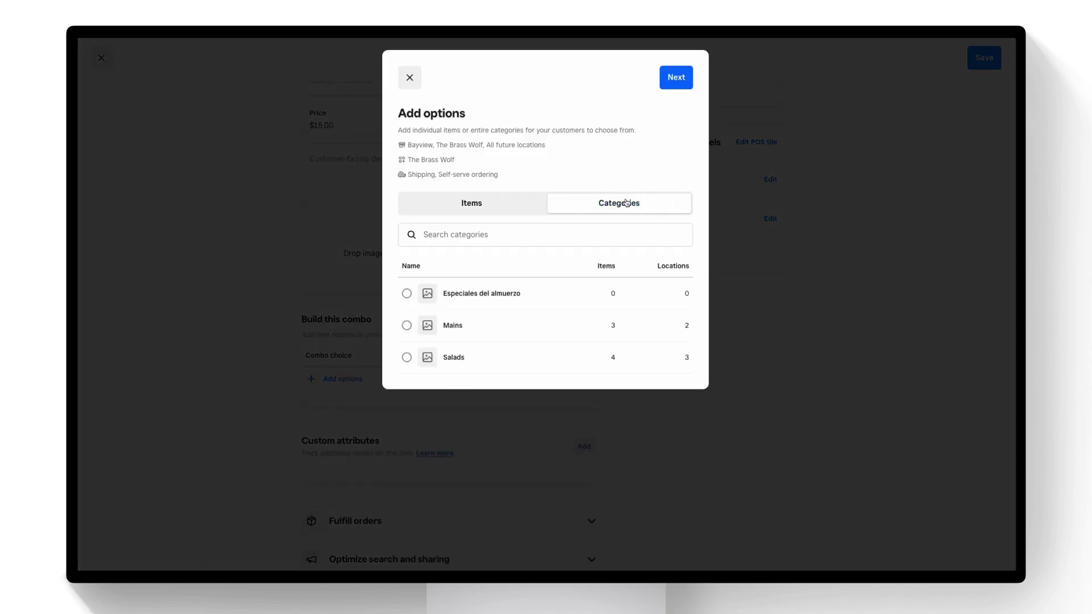
click(407, 327)
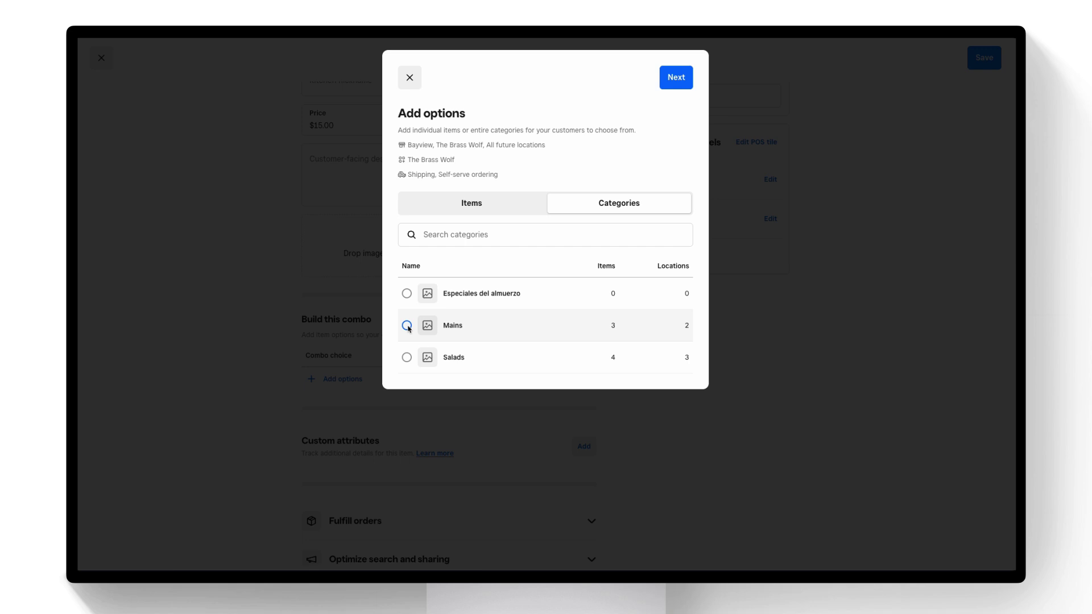
click(407, 325)
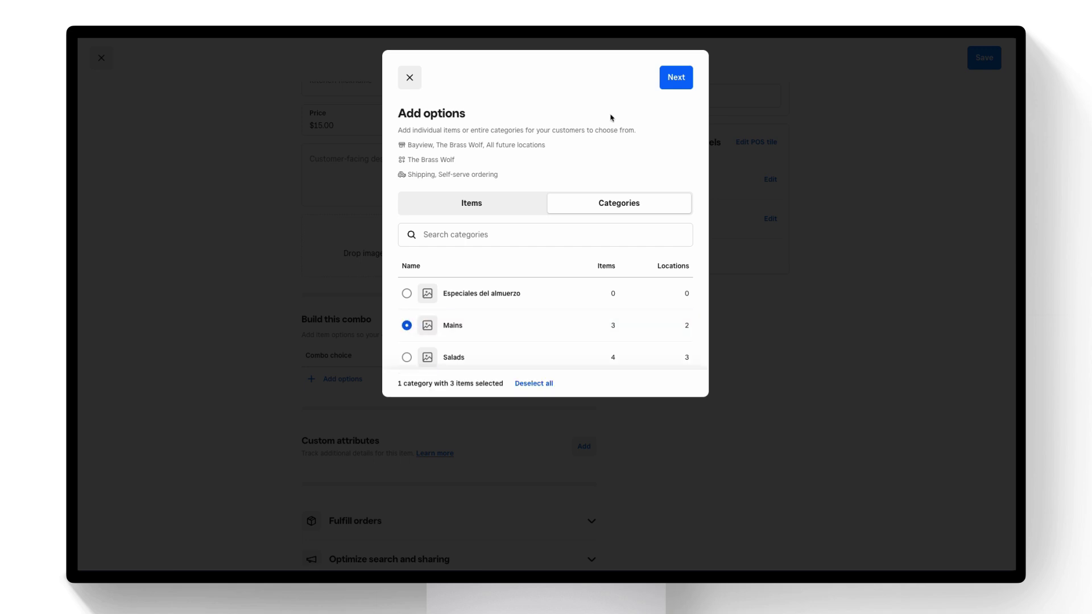
click(684, 79)
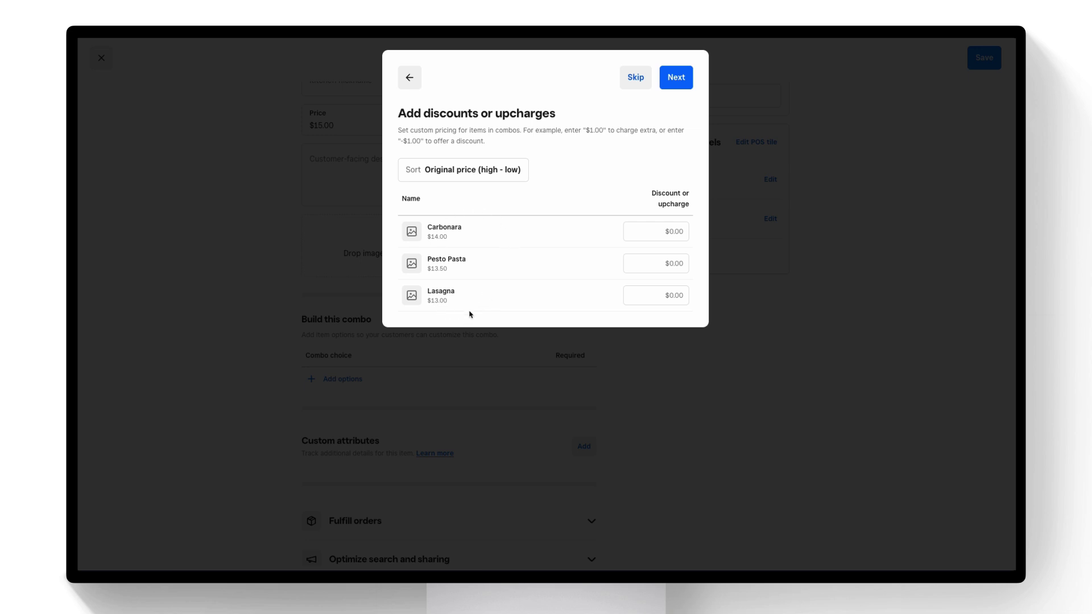
Step: Give Carbonara a $1.00 upcharge and continue to group naming
click(672, 233)
text(1.00)
click(686, 80)
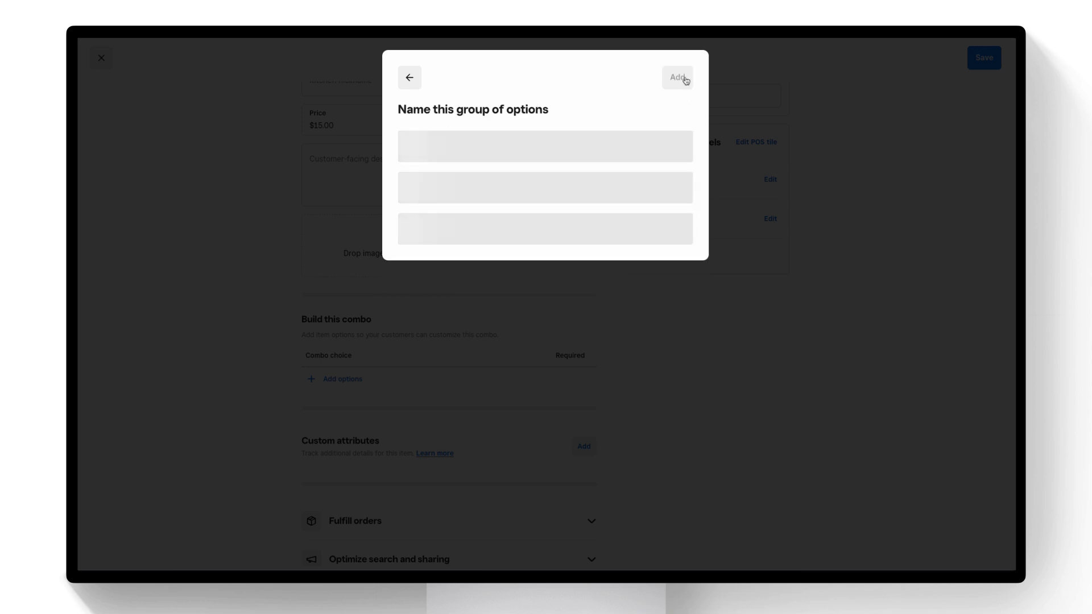
Step: Keep the group name 'Mains' with 1 required selection and add it to the combo
click(460, 157)
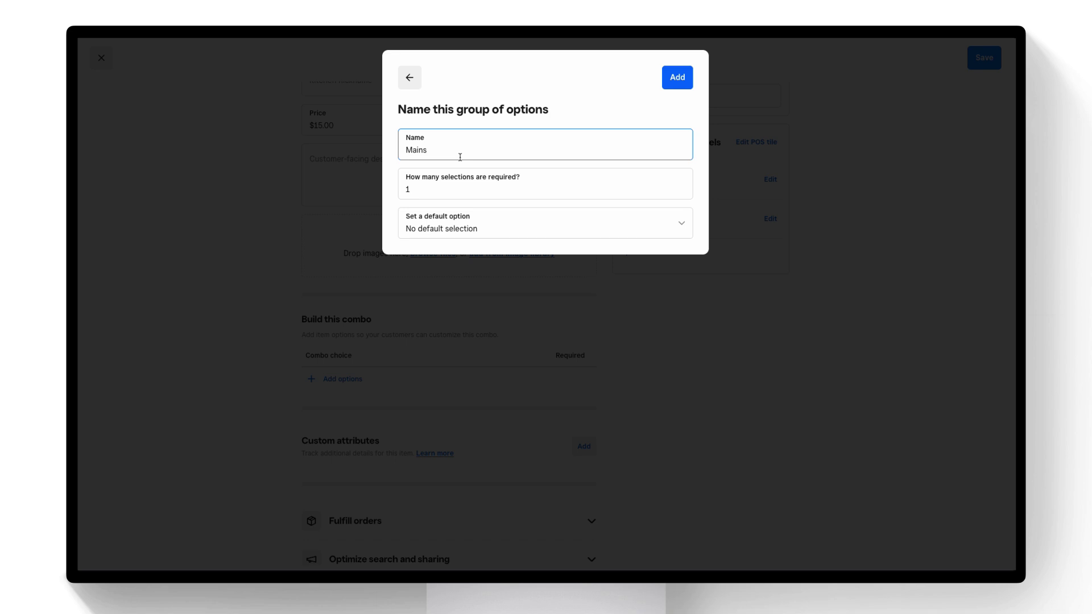
key(Tab)
click(403, 148)
click(416, 189)
click(397, 197)
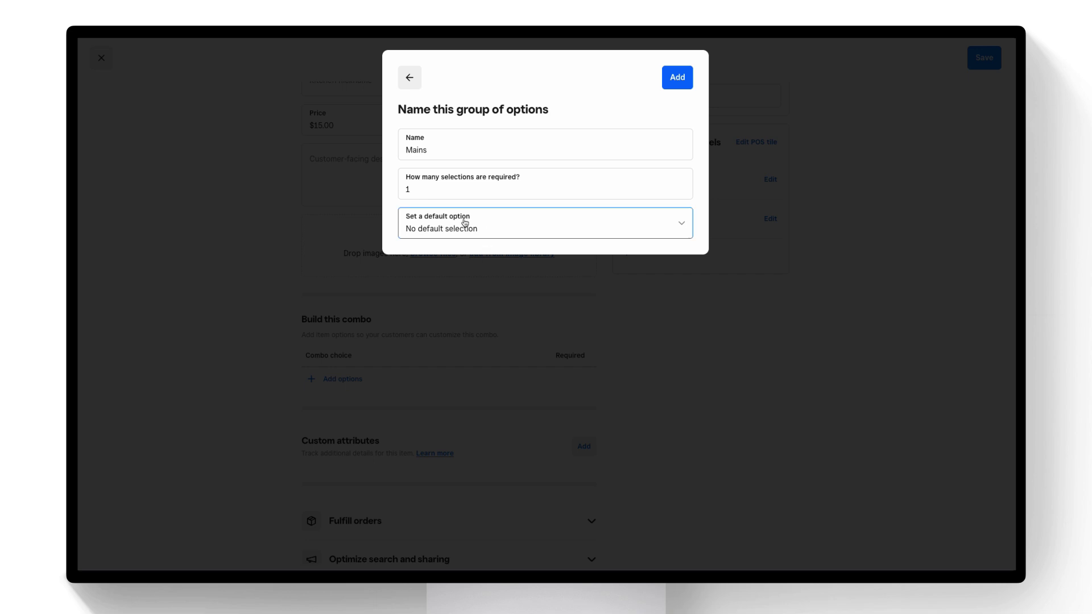
click(676, 83)
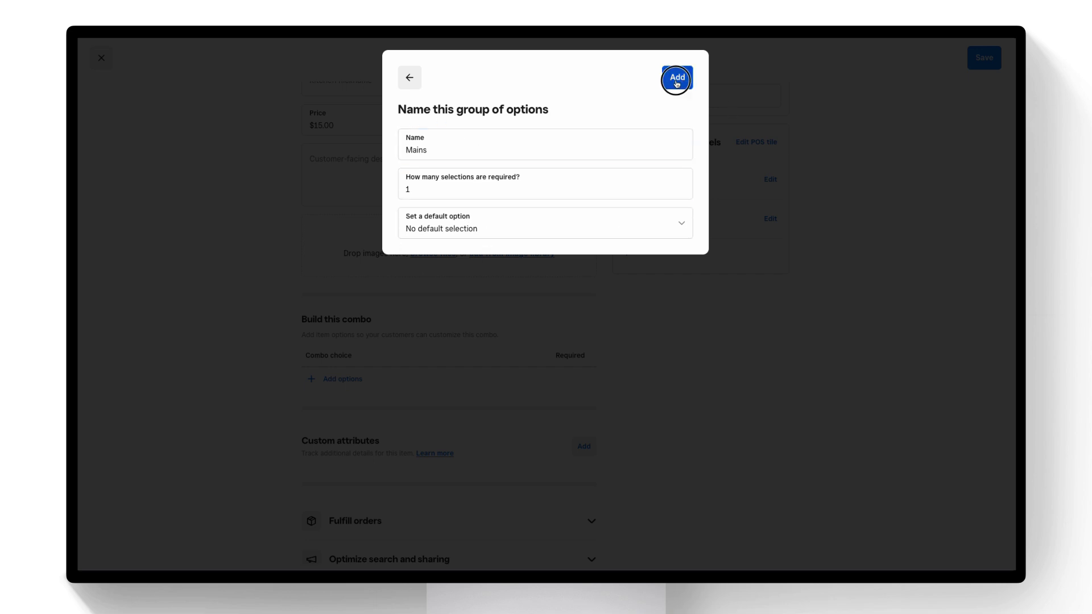
click(353, 419)
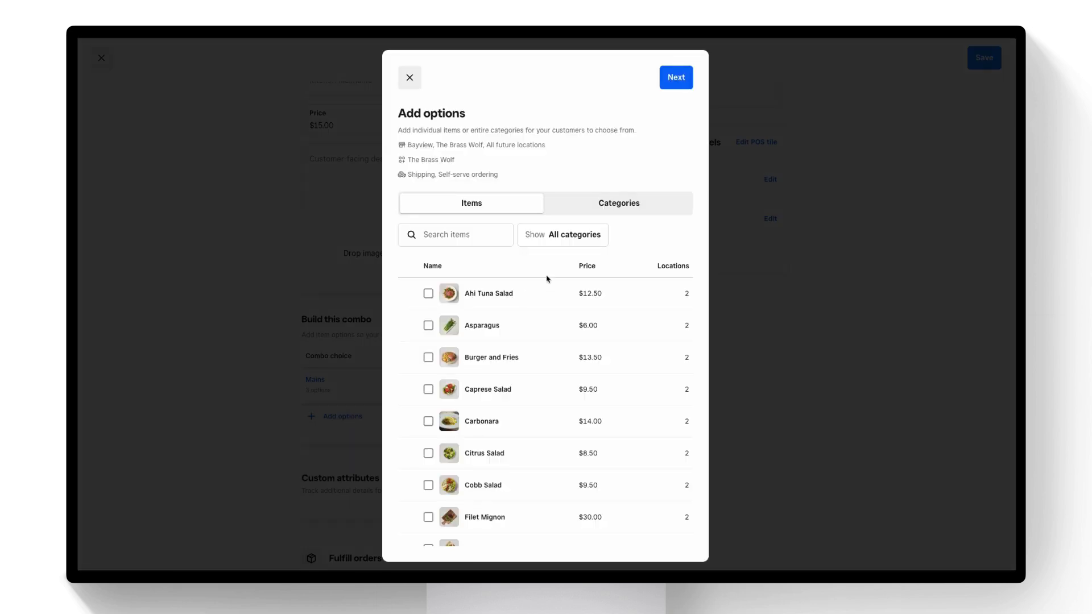
Step: Choose the Salads category as options with a $2.00 upcharge on Steak Salad
click(573, 210)
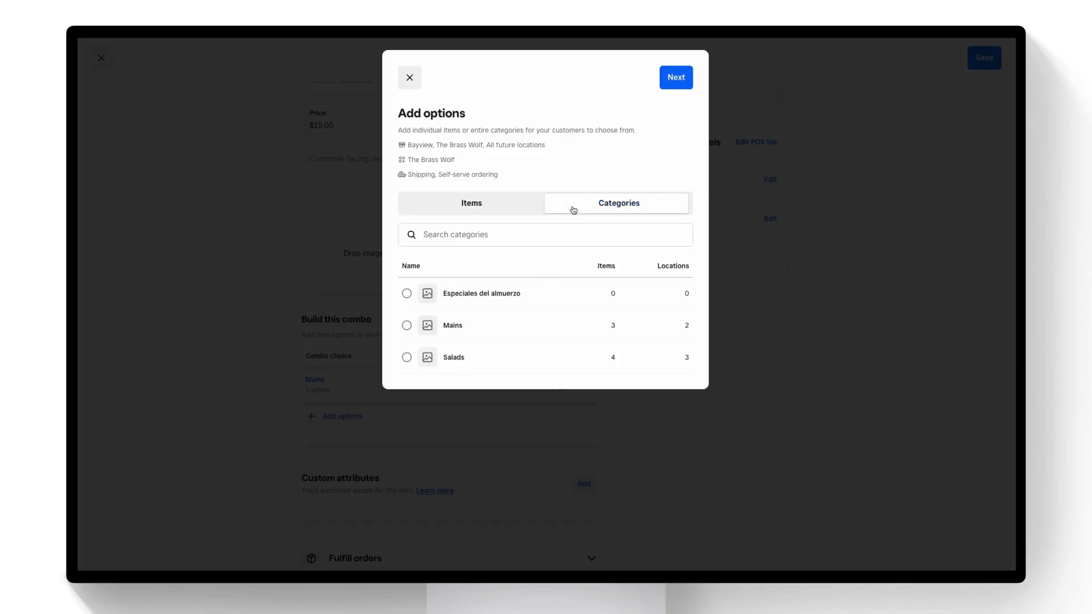
click(407, 357)
click(674, 83)
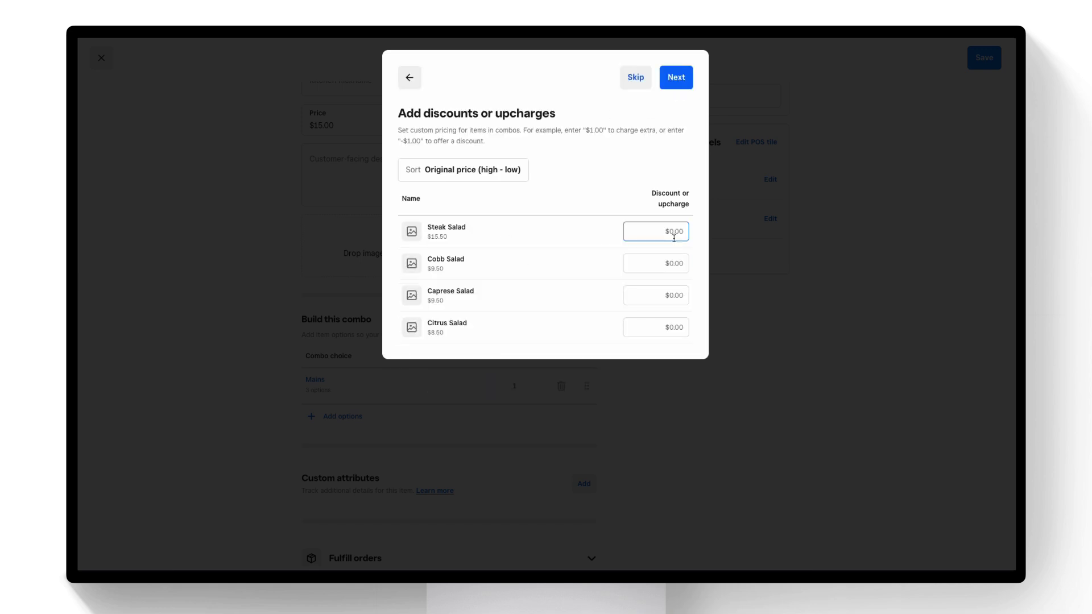
click(673, 231)
text(2.00)
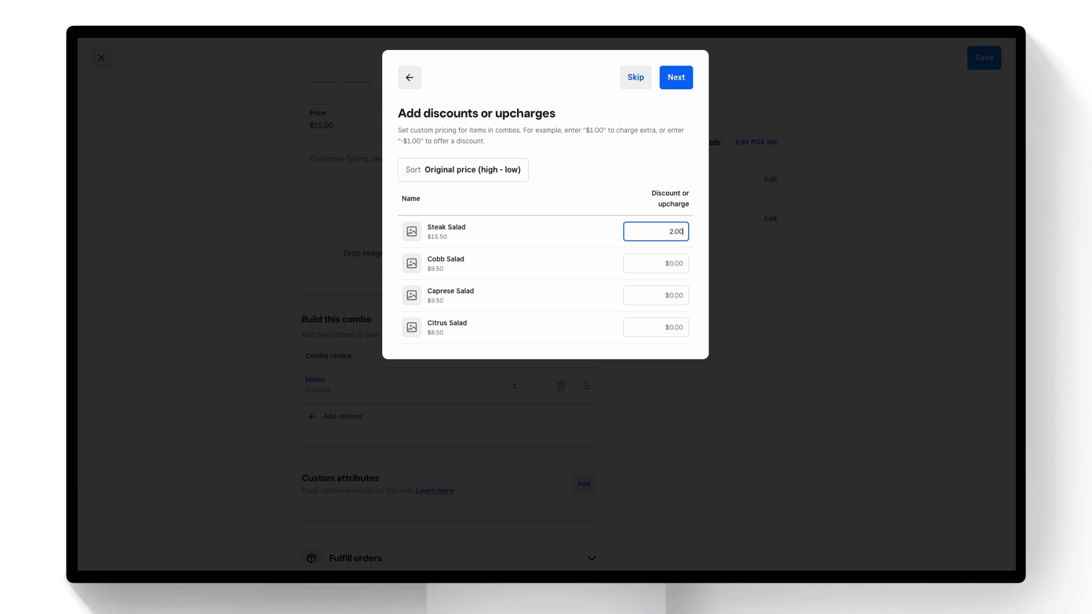
click(678, 80)
Step: Make Cobb Salad the default salad, 1 required, and add the Salads group
click(438, 154)
click(434, 189)
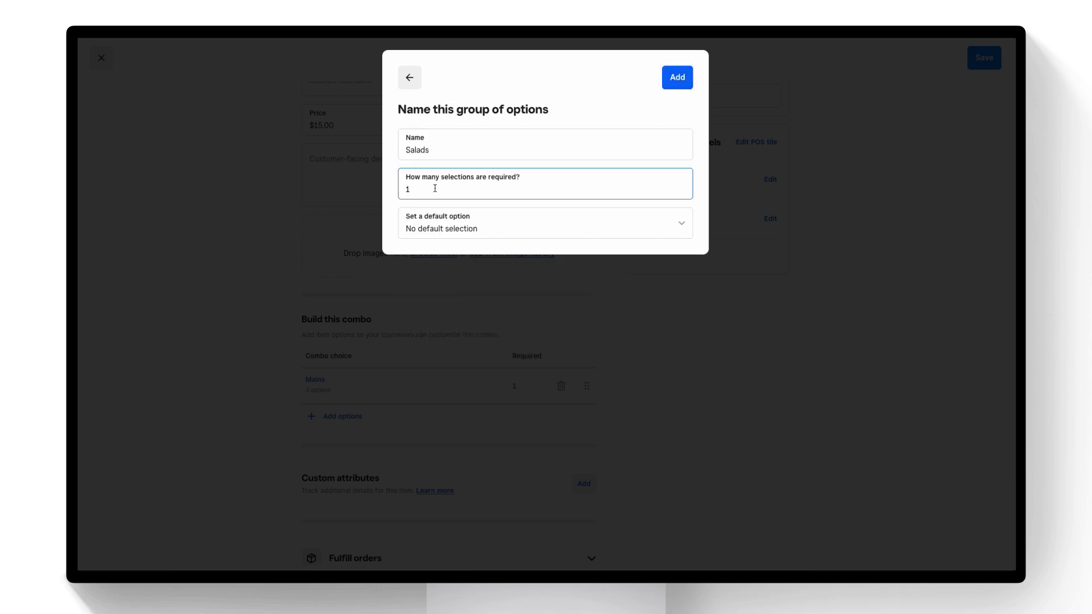
click(431, 234)
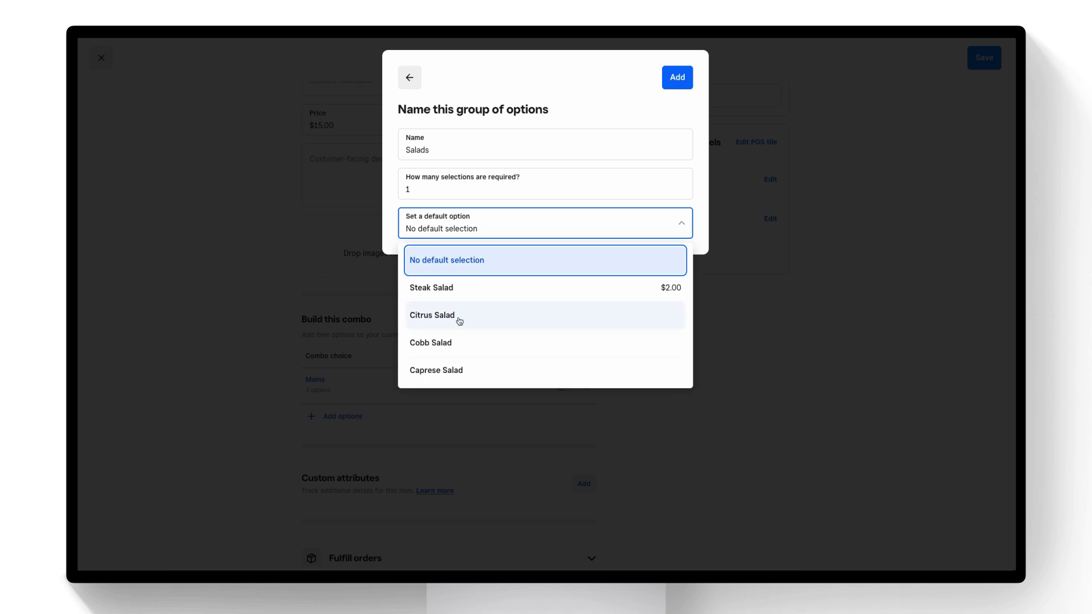
click(447, 344)
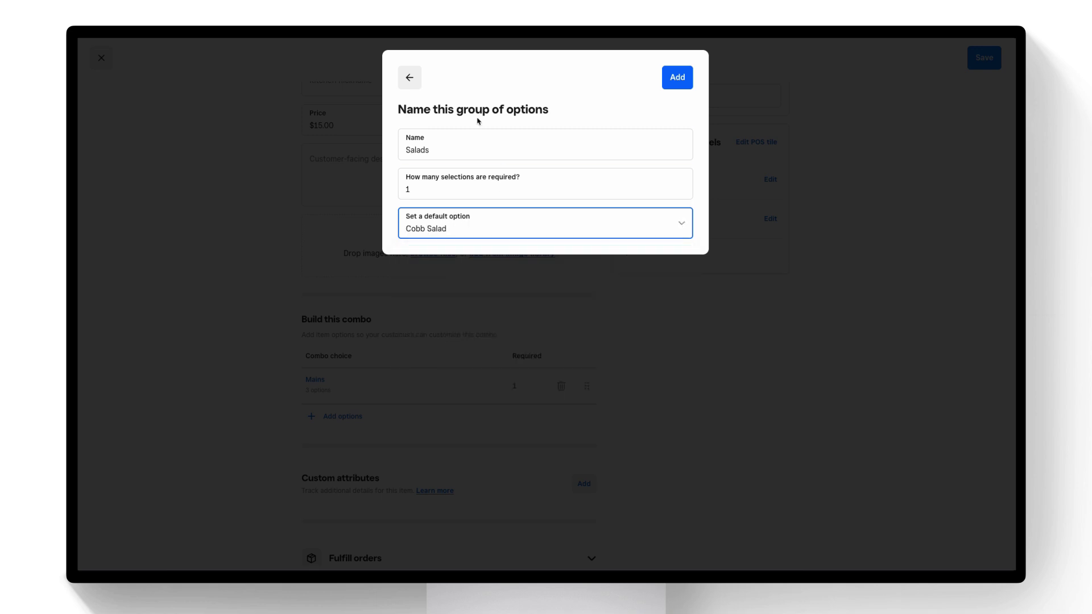
click(671, 83)
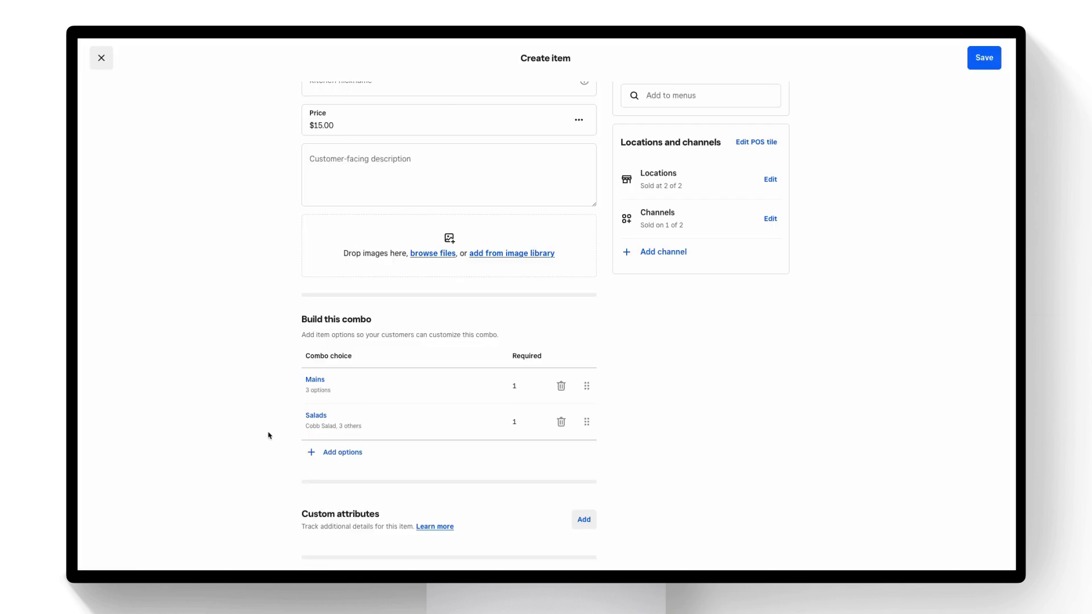
Step: Select the Medium soda variation as options, with no discounts or upcharges
click(340, 456)
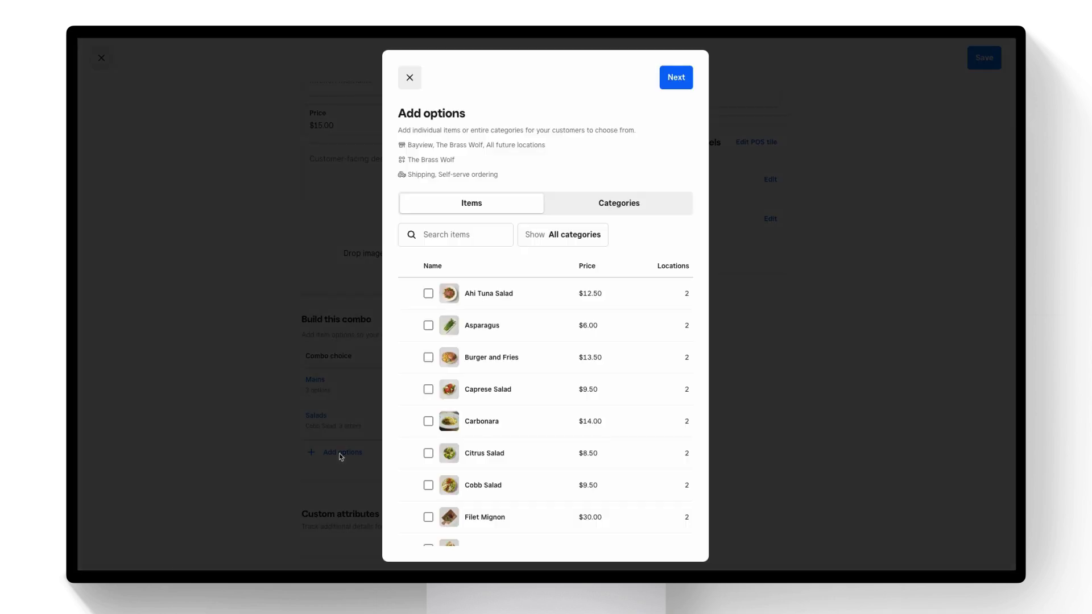
scroll(481, 338, down, 5)
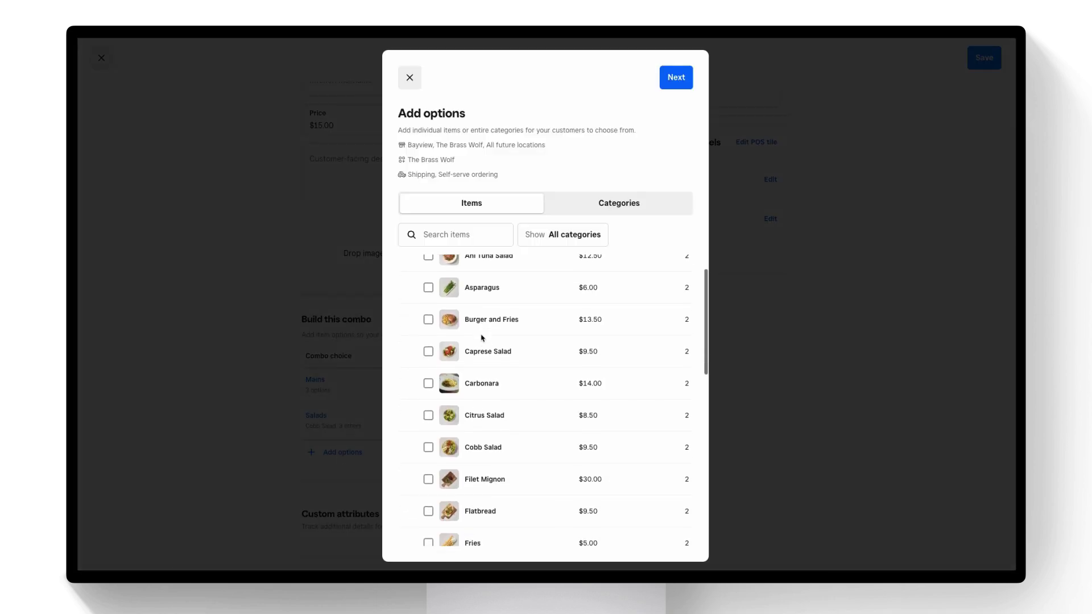
scroll(481, 338, down, 10)
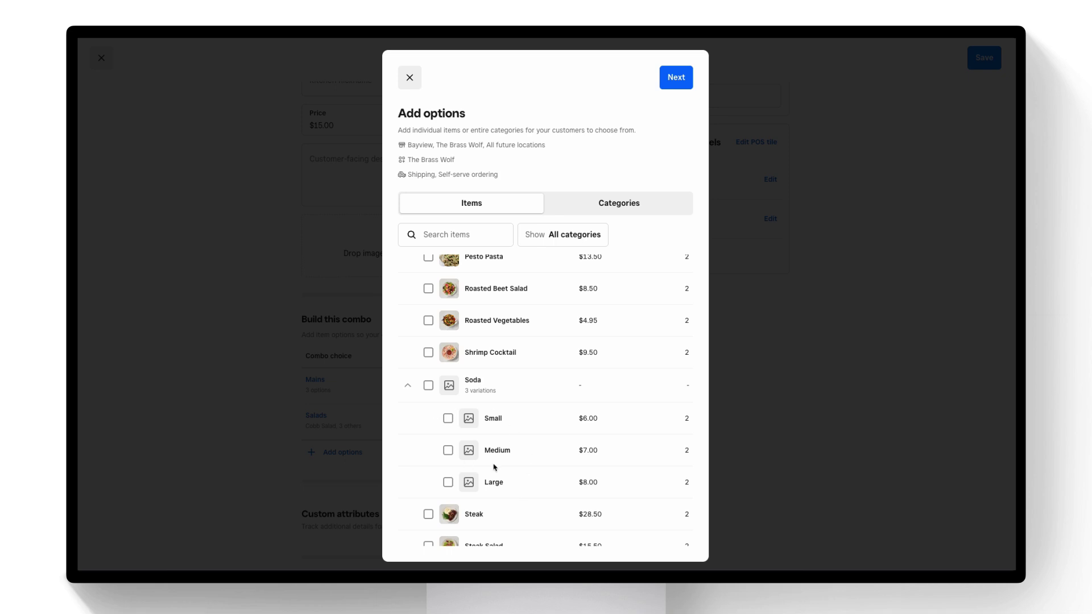
click(448, 451)
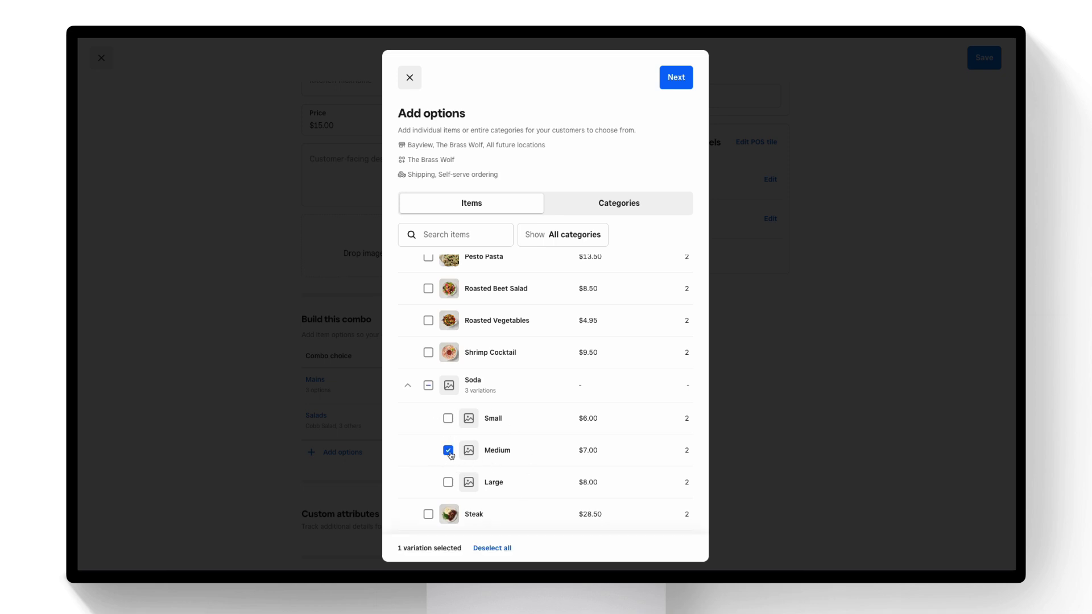
click(671, 80)
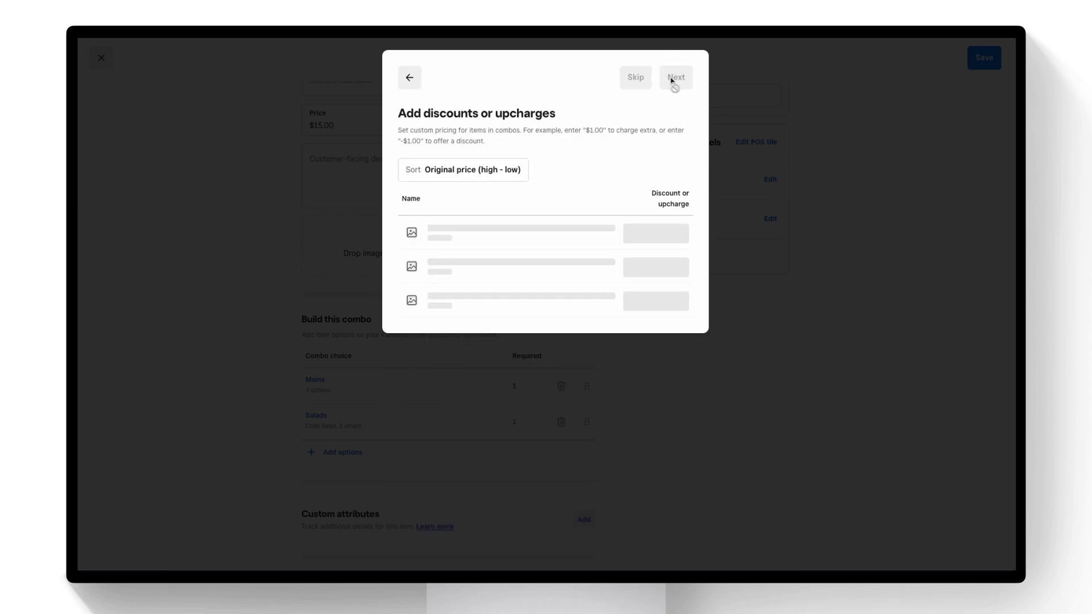
click(674, 78)
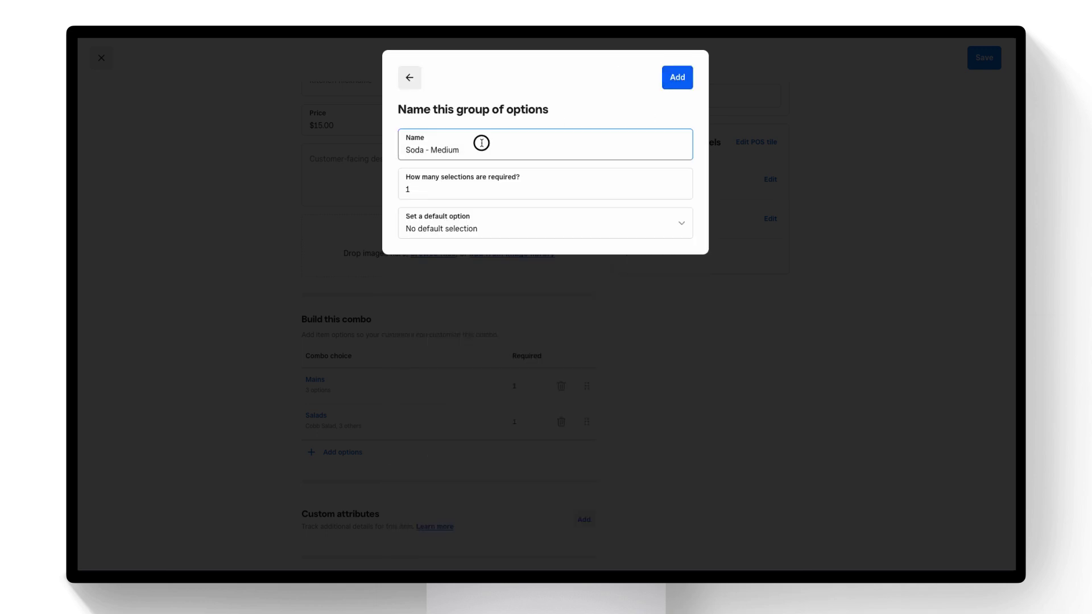
Step: Trim the group name to 'Soda' and add the group to the combo
click(421, 150)
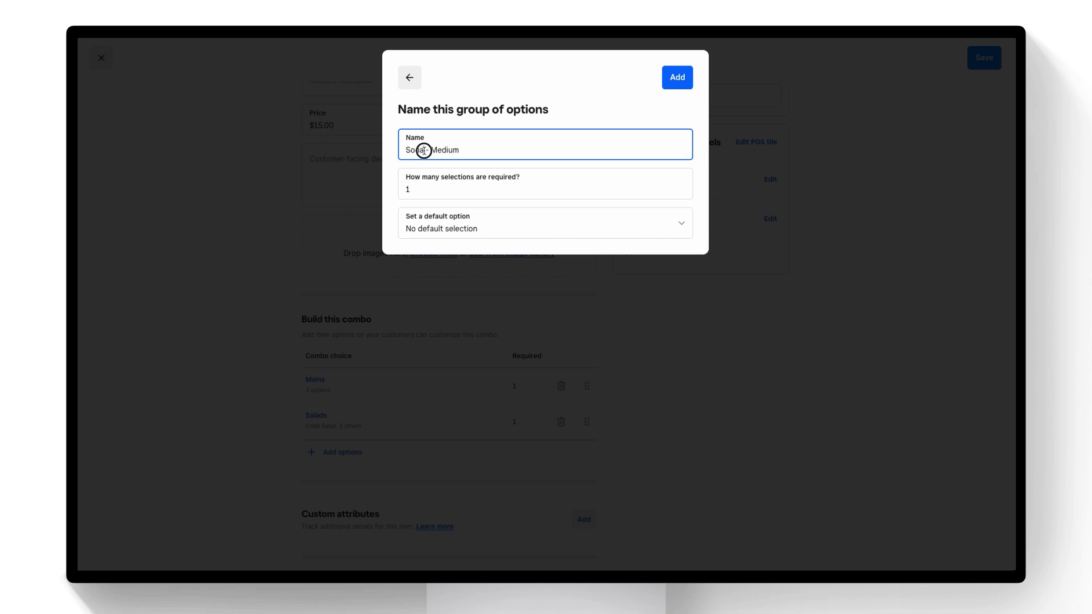
drag(423, 151, 483, 151)
key(BackSpace)
click(676, 77)
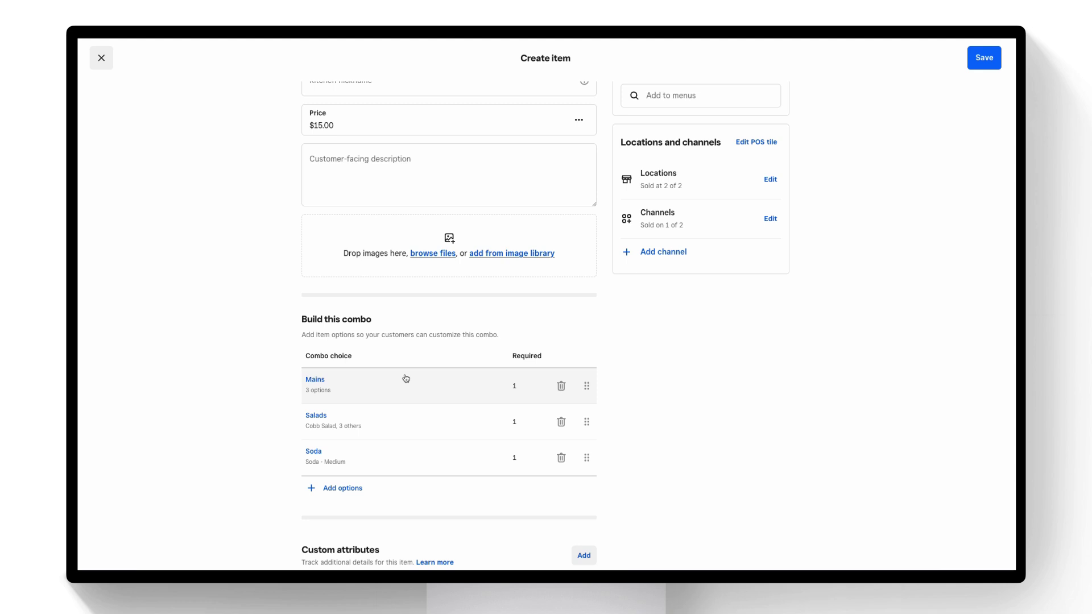
scroll(405, 378, down, 1)
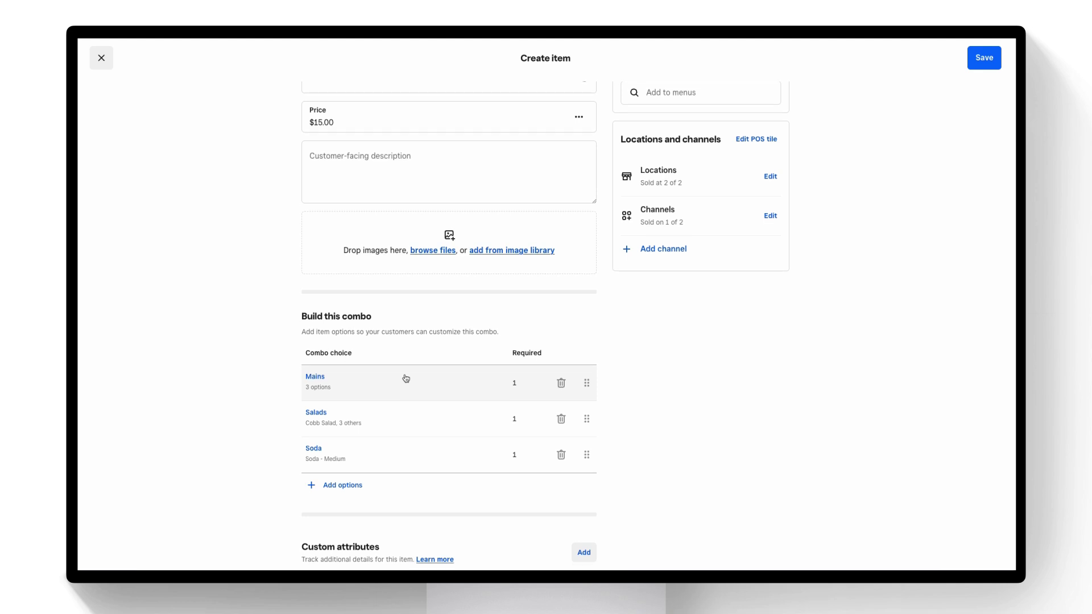
scroll(406, 378, up, 1)
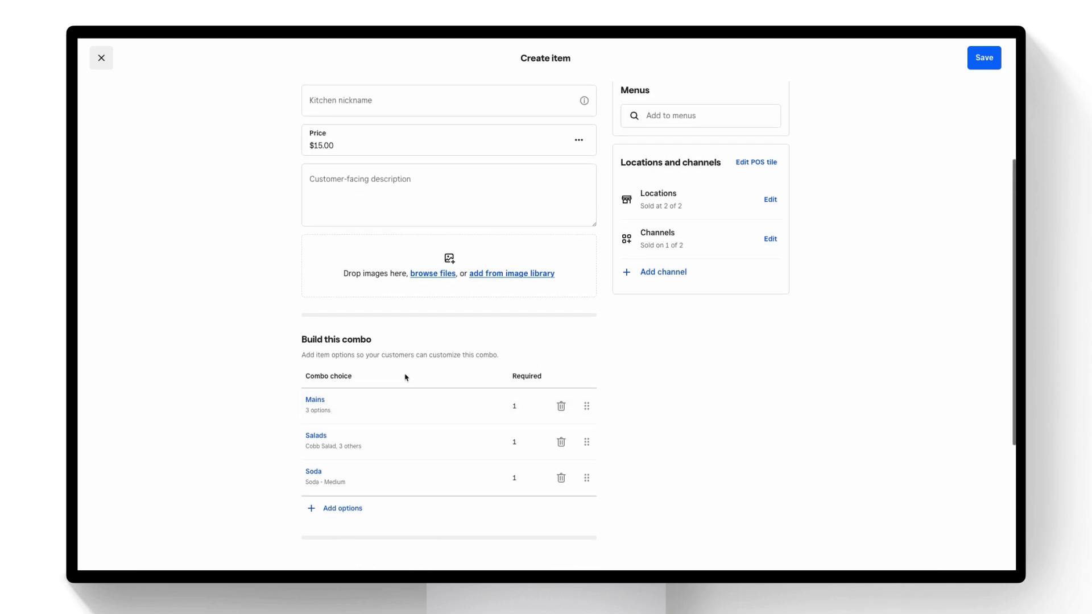
scroll(405, 378, up, 5)
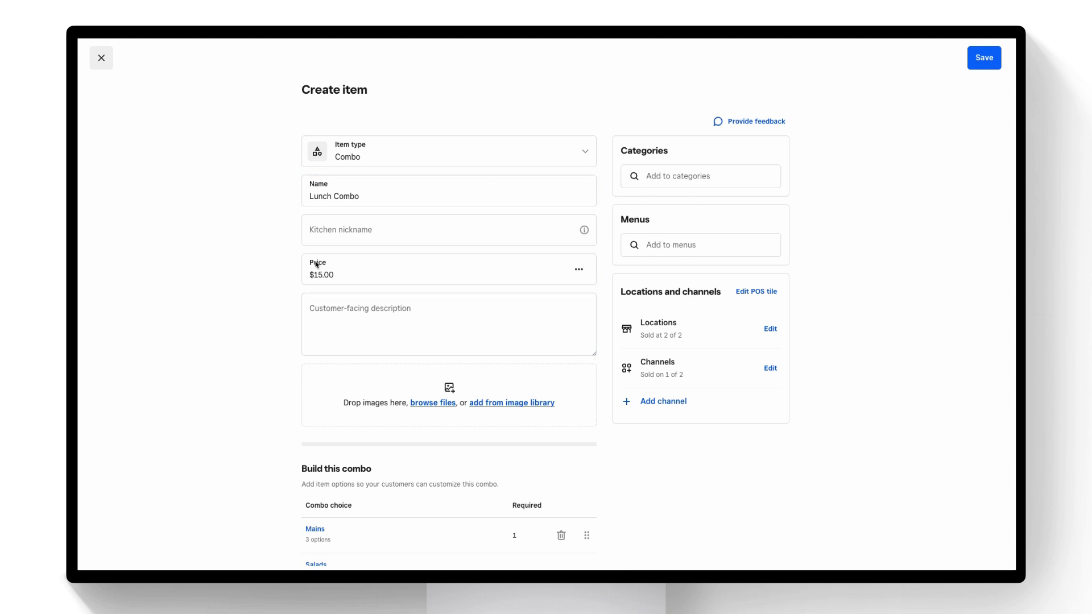
scroll(324, 267, down, 3)
scroll(328, 276, up, 5)
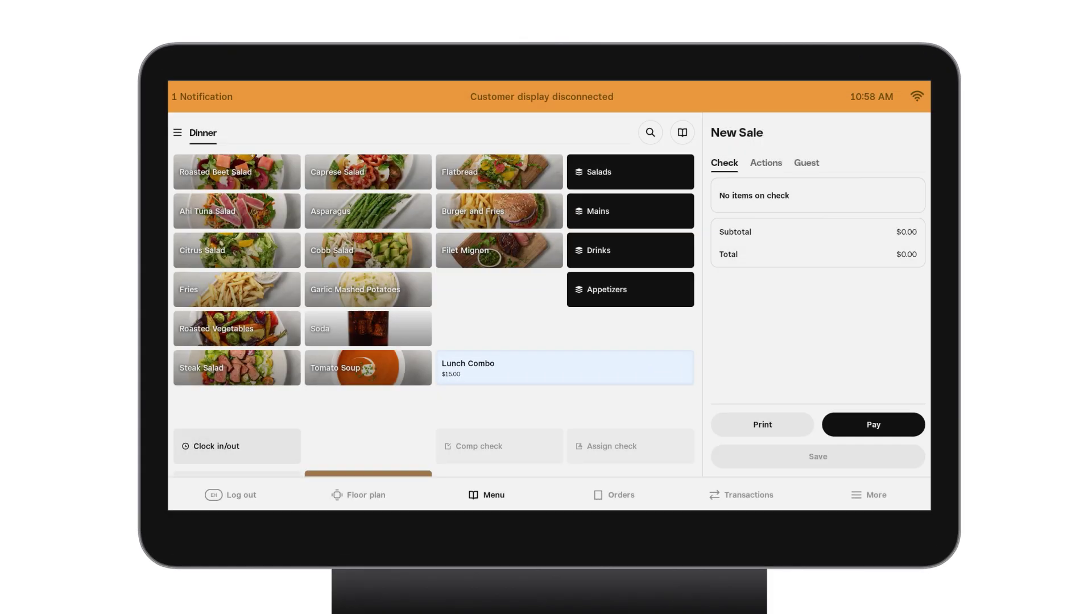
Step: Ring up a Lunch Combo on the POS register with Lasagna as its main
click(546, 367)
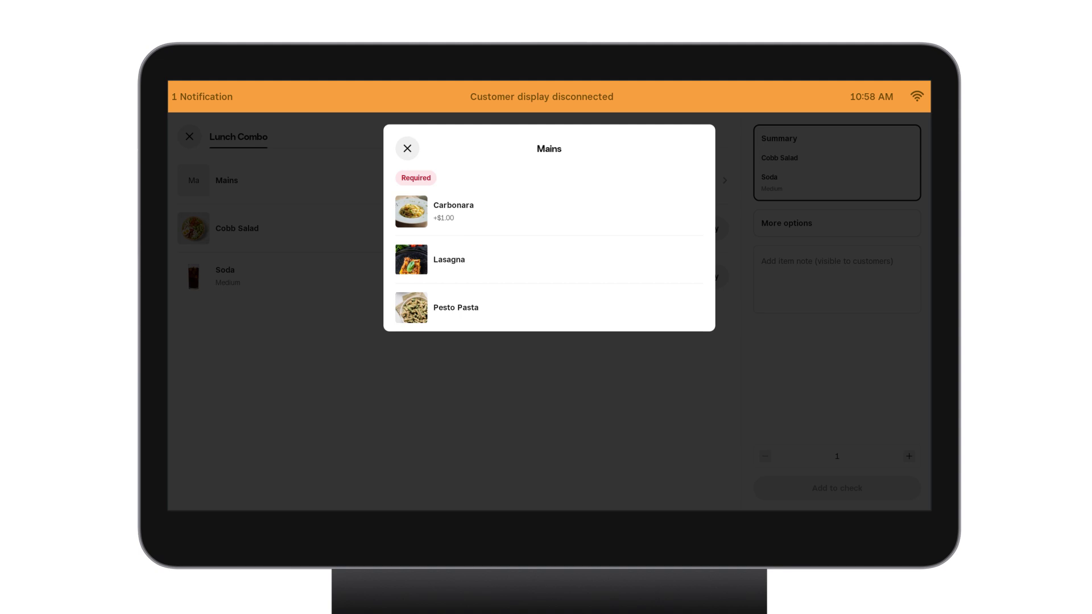
click(450, 260)
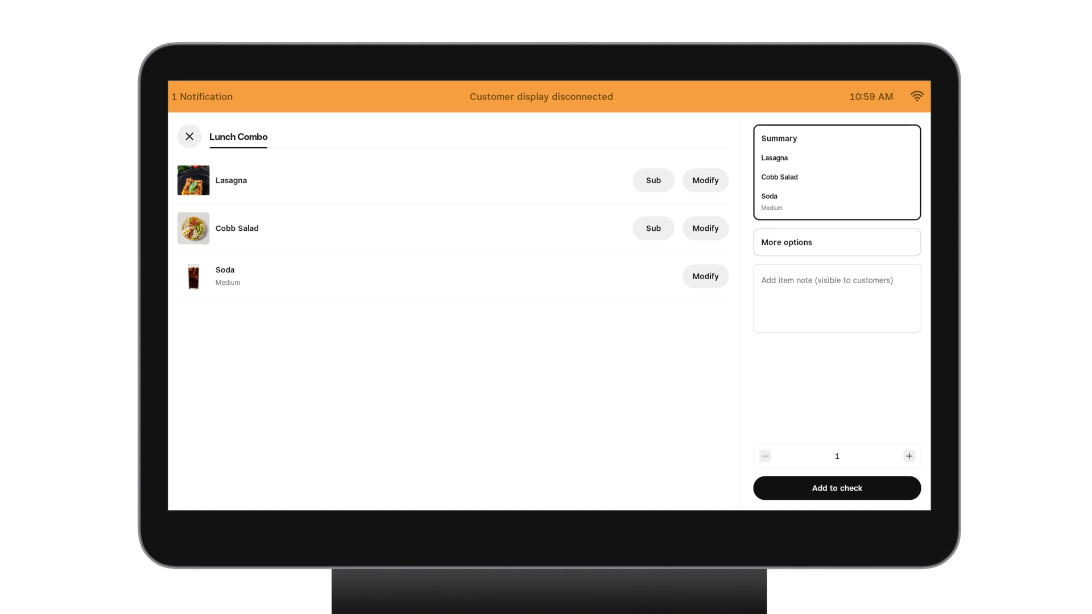
Step: Substitute Citrus Salad for Cobb Salad and add the $15.00 Lunch Combo to the check
click(653, 228)
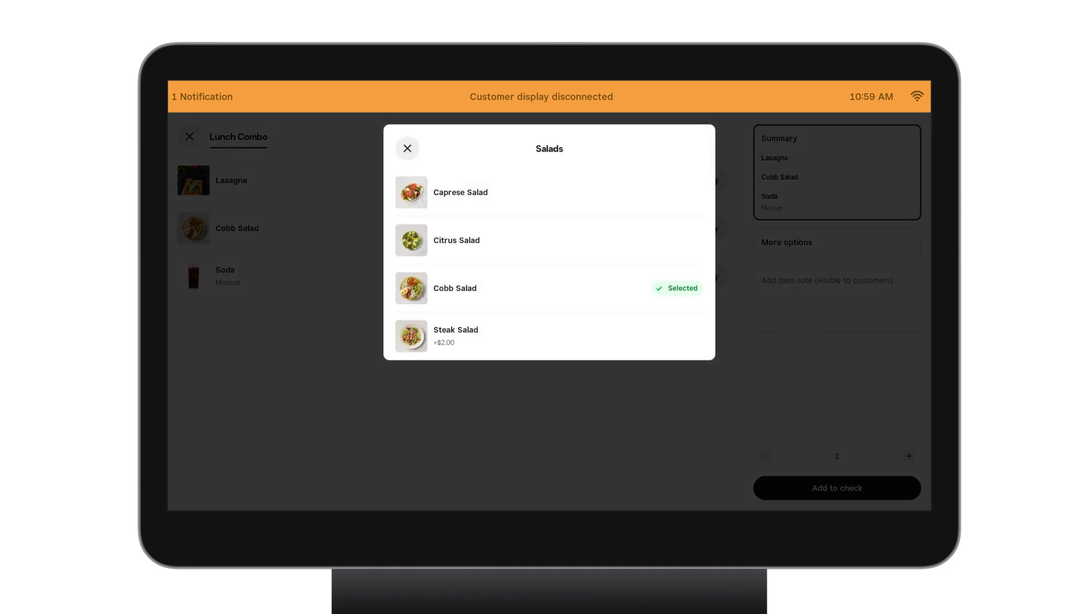
click(455, 239)
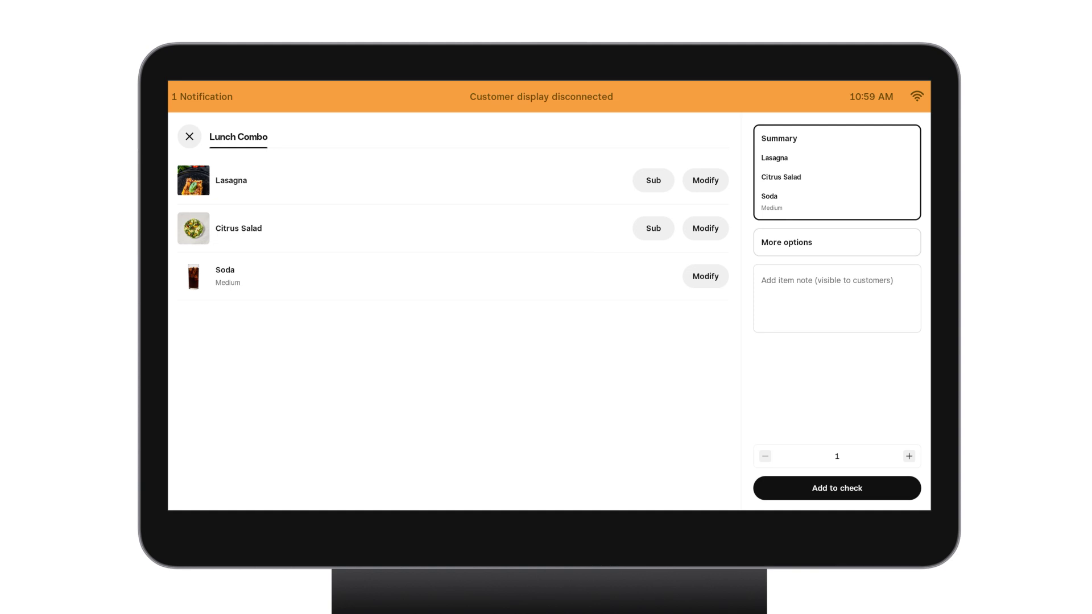
click(837, 488)
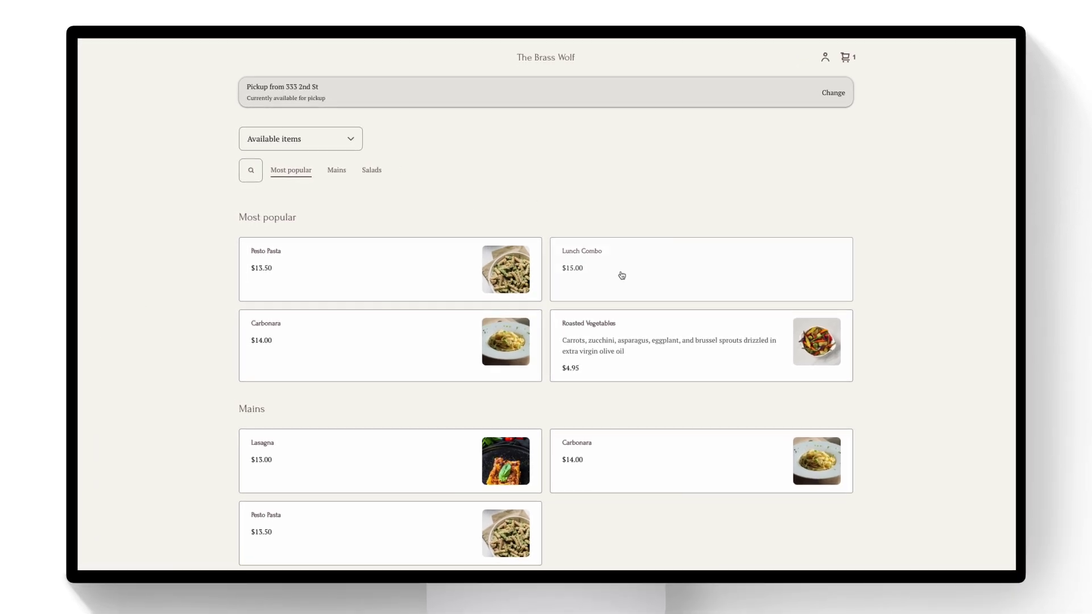
Step: Add a Lunch Combo with Pesto Pasta as the main to the online order
click(622, 276)
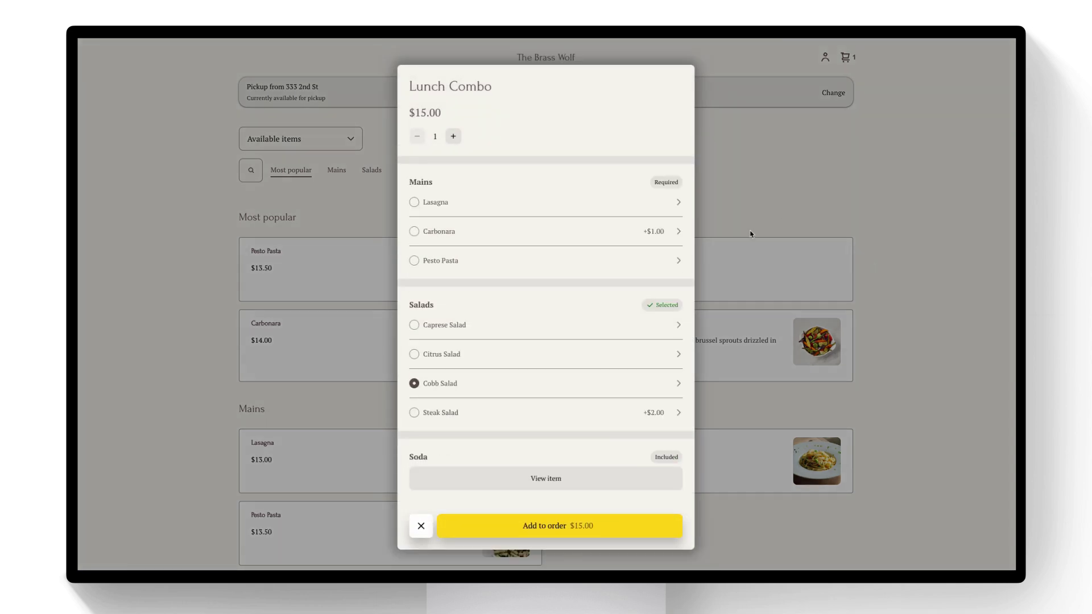
click(415, 261)
click(549, 533)
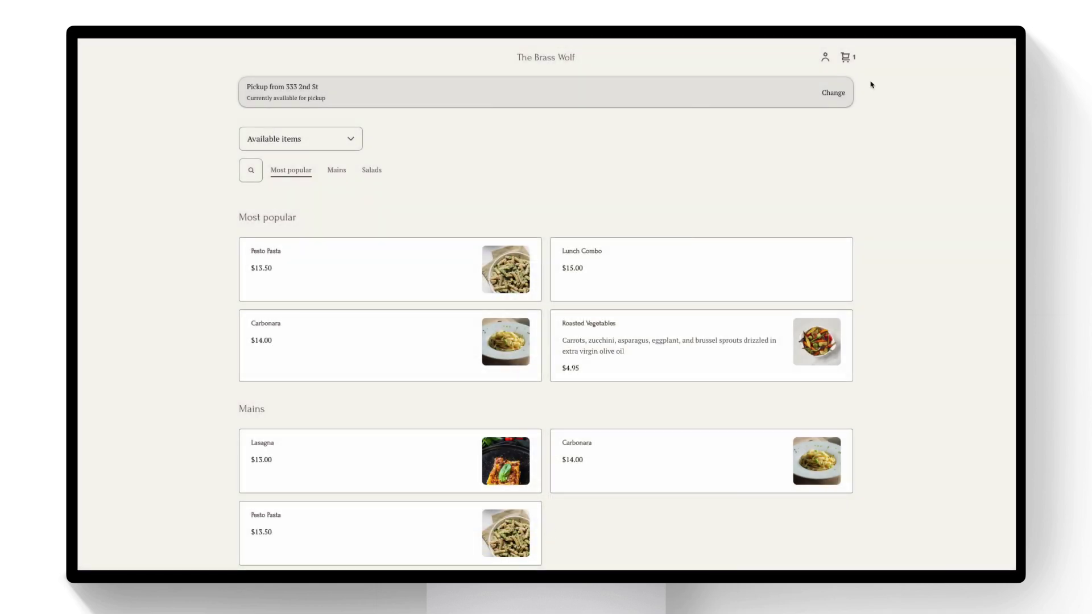
Step: Proceed from the cart preview to checkout
click(854, 59)
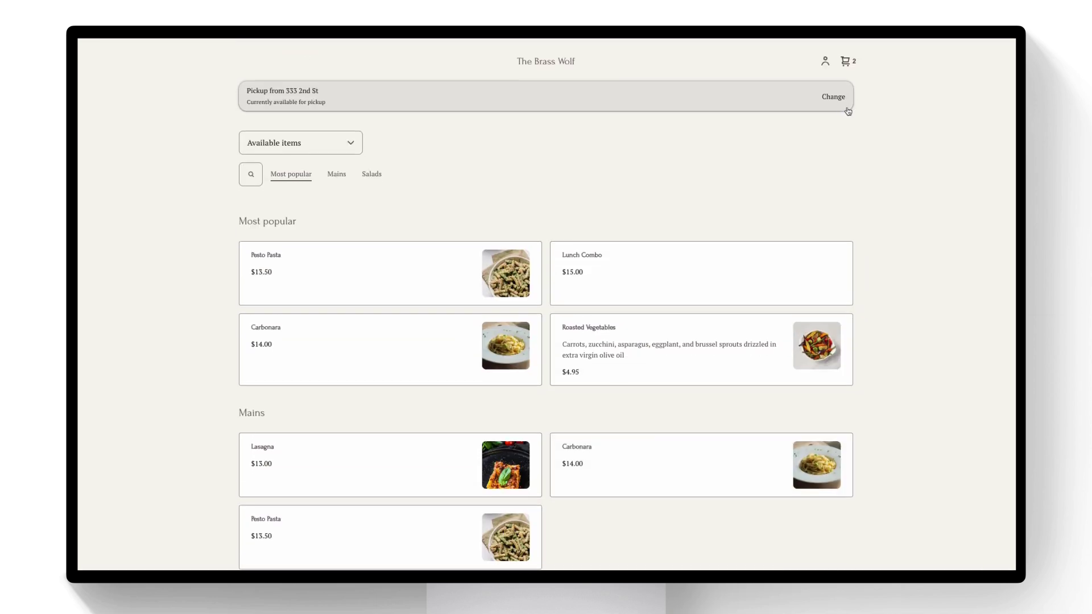
click(848, 58)
click(848, 58)
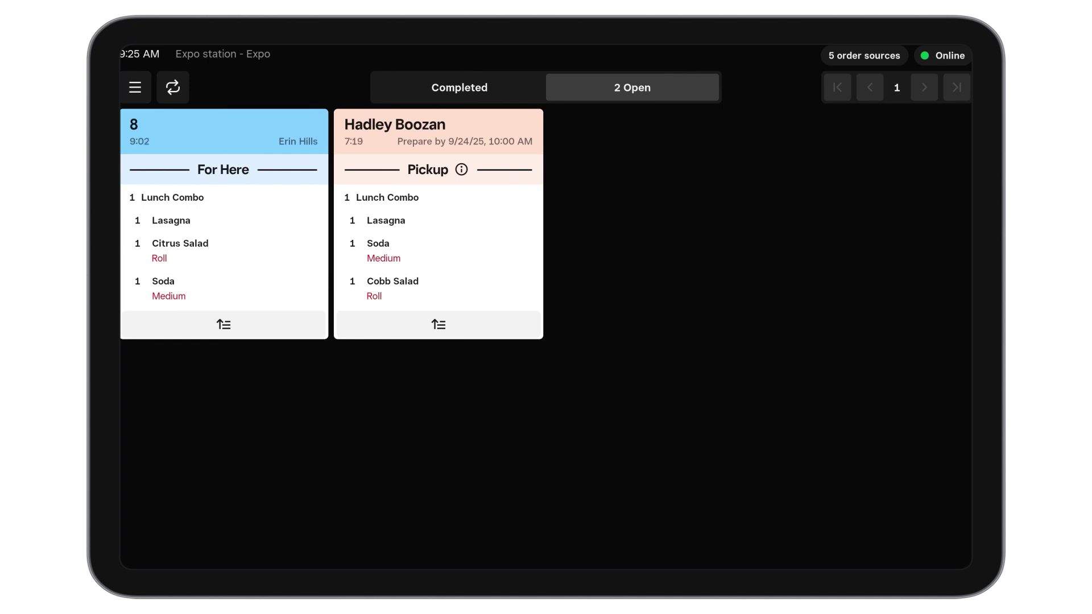
Step: Bump Lasagna, Citrus Salad and Soda on ticket 8, then complete the pickup Lunch Combo ticket
click(164, 218)
click(178, 243)
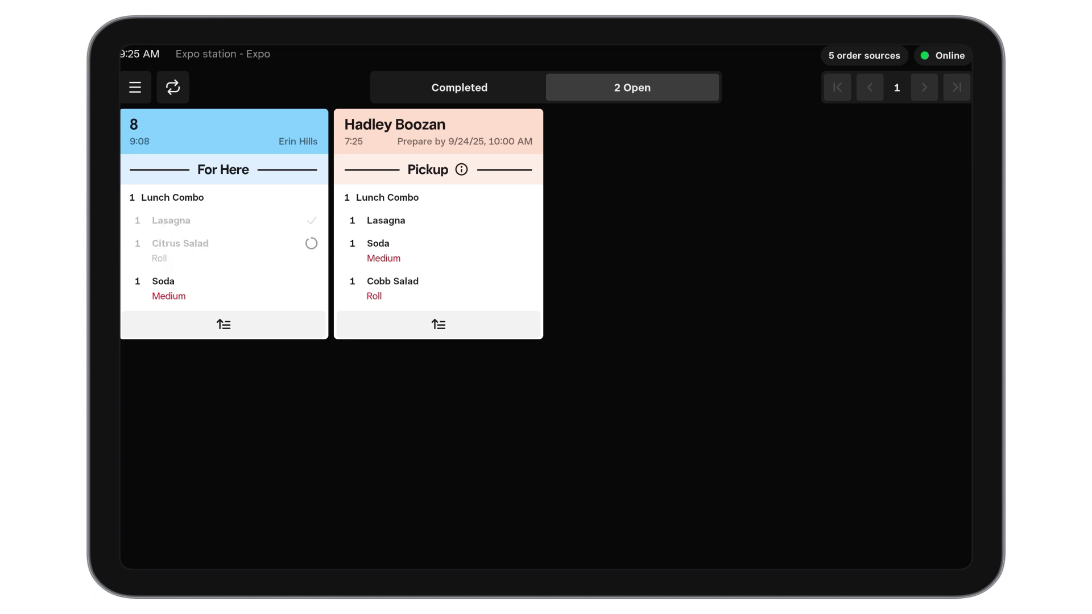
click(163, 280)
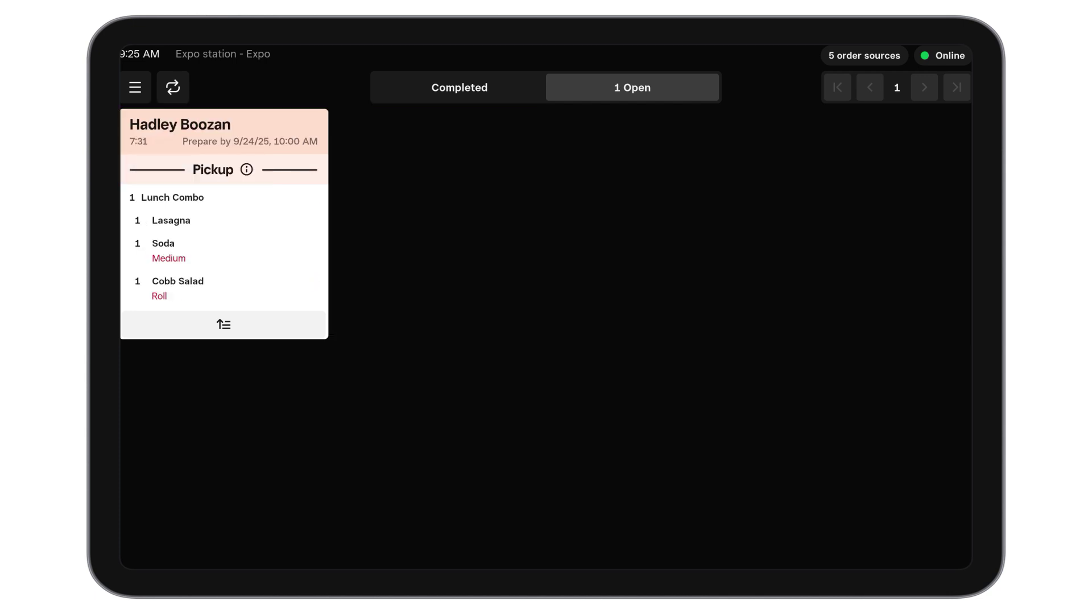
click(218, 151)
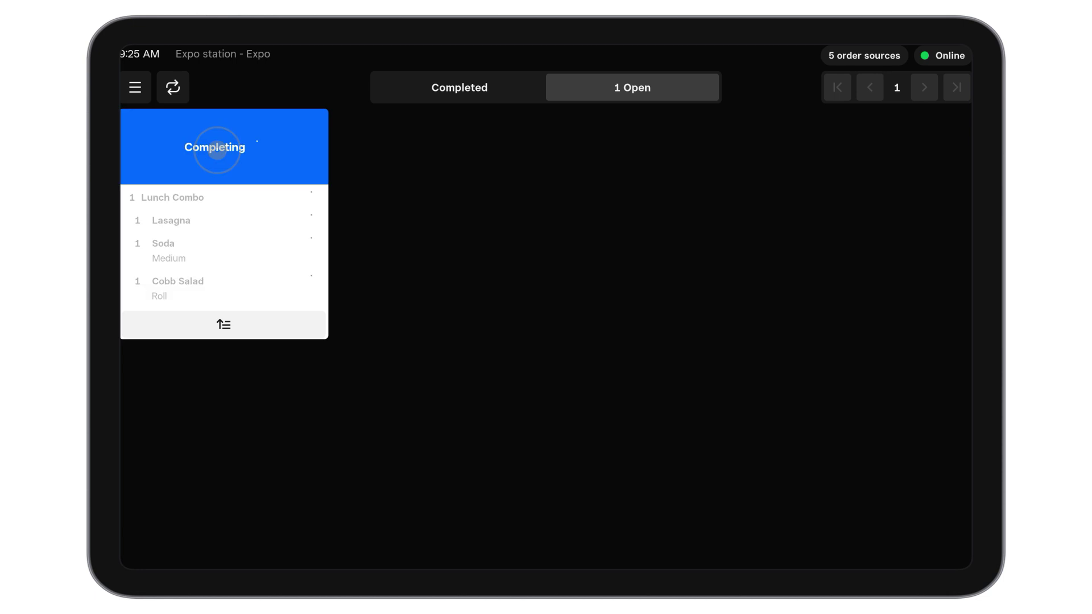